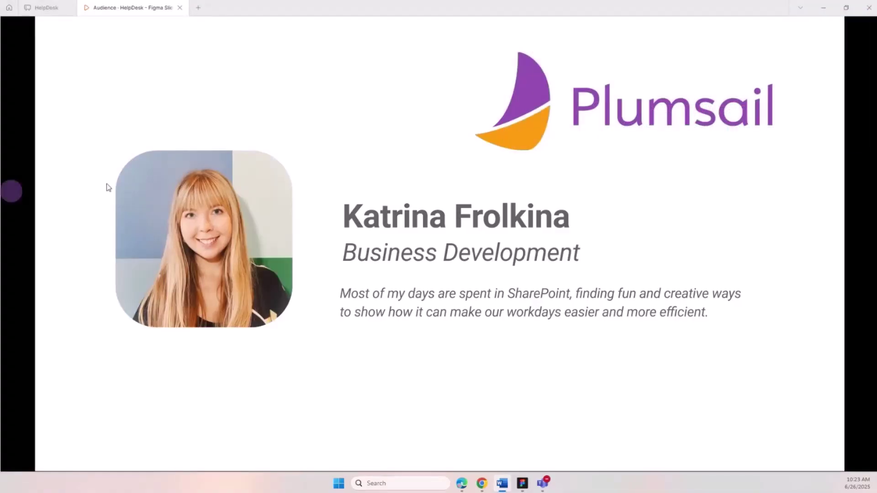
Advance the HelpDesk deck from the presenter bio to the Plumsail introduction slide
left_click(242, 180)
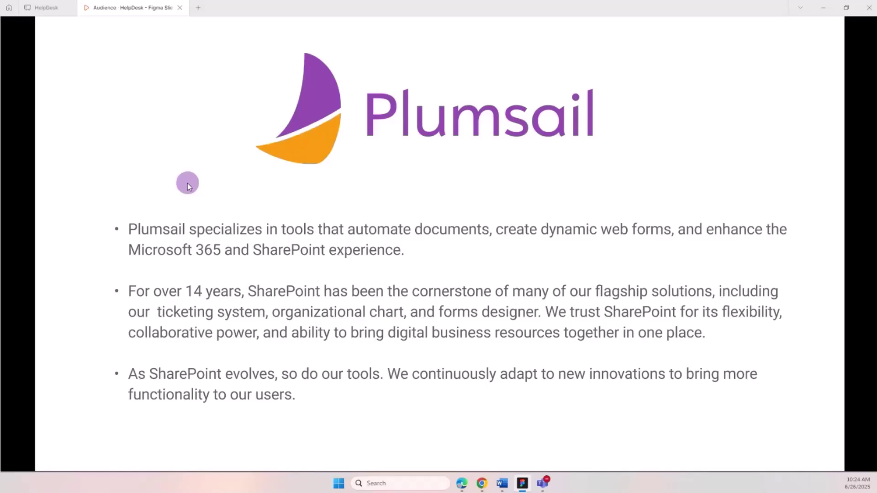
Advance the presentation to slide 3/4, 'Why SharePoint'
left_click(654, 216)
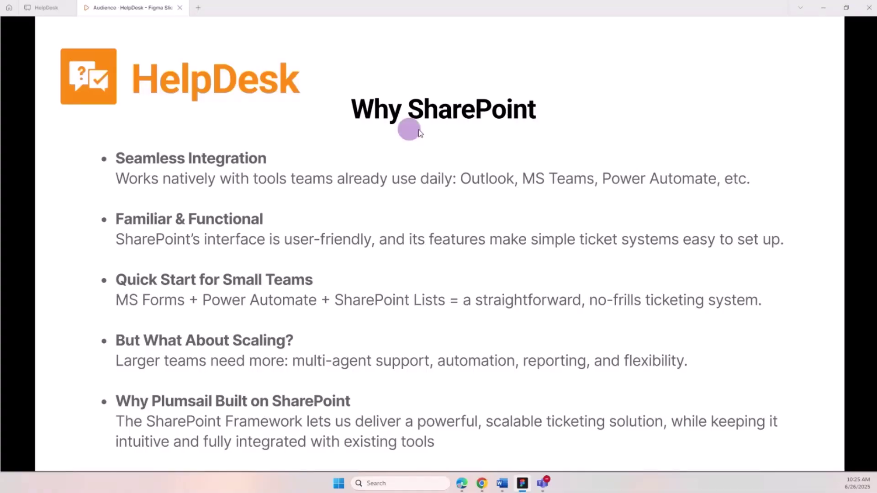
Bring up the self-service portal and review my active and solved tickets
left_click(461, 483)
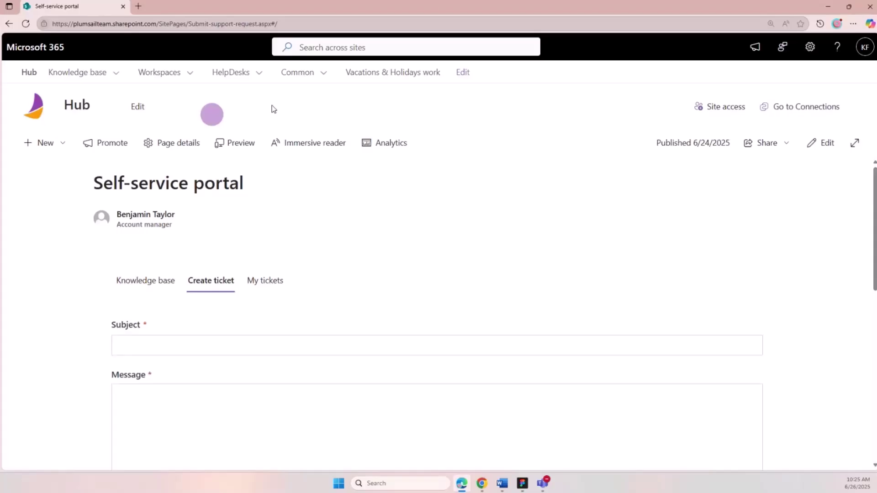
left_click(236, 354)
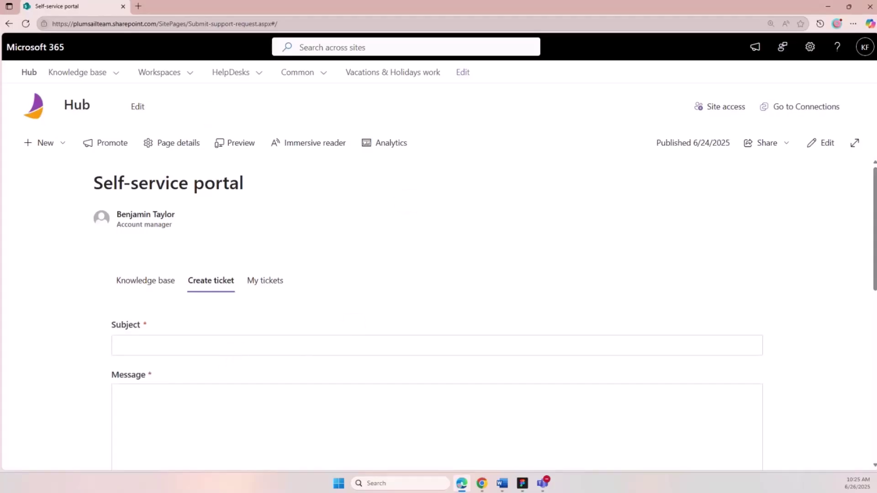
left_click(327, 253)
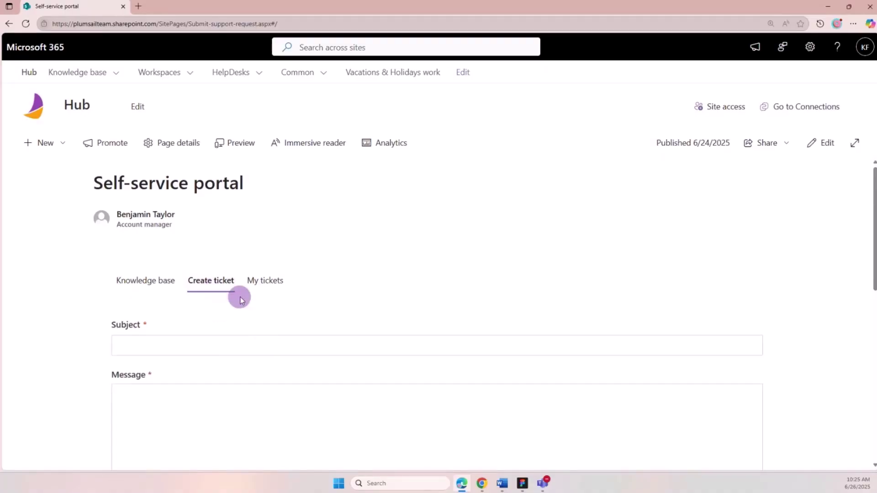
left_click(256, 291)
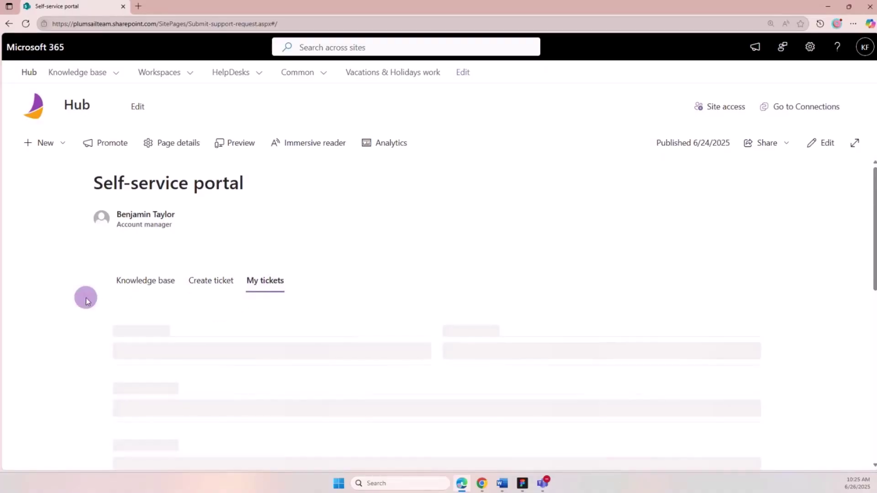
scroll(86, 300, "down", 1)
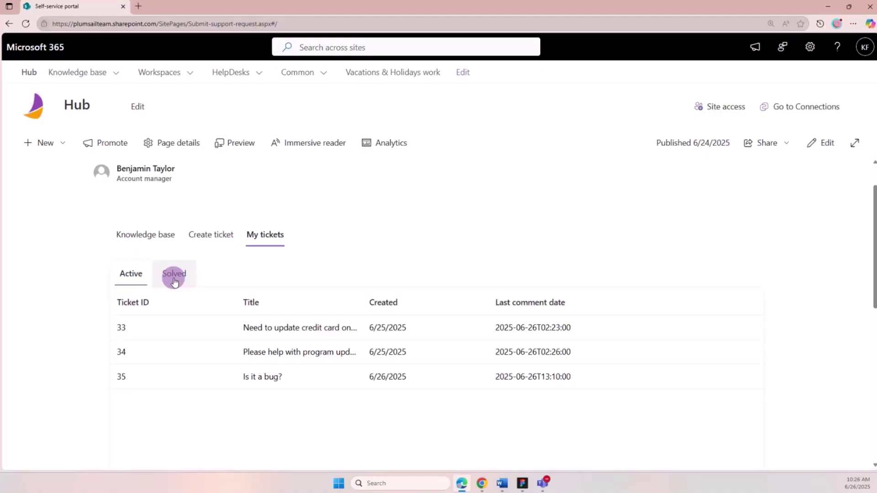
left_click(174, 280)
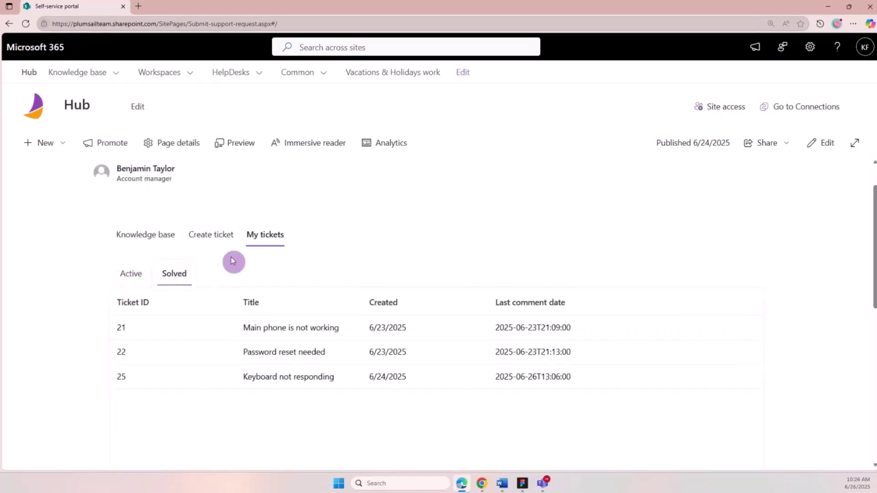
Browse the knowledge base's General articles, such as password reset and FAQ
left_click(177, 237)
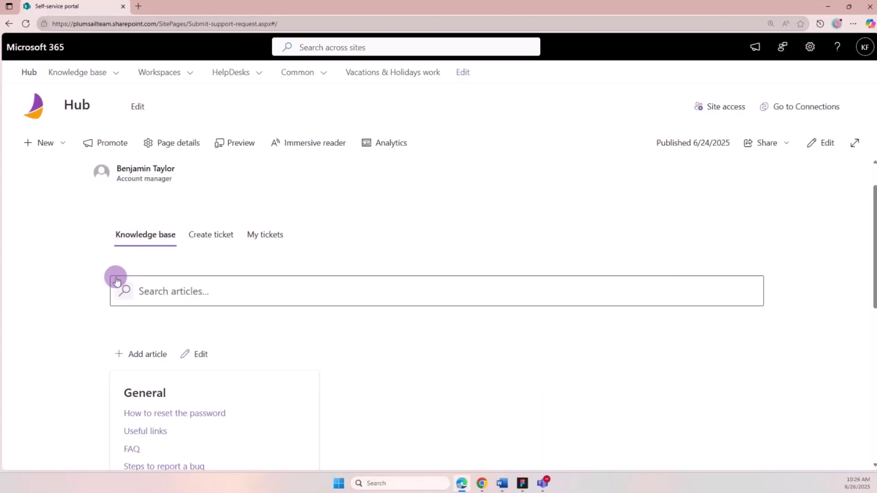
scroll(116, 277, "down", 1)
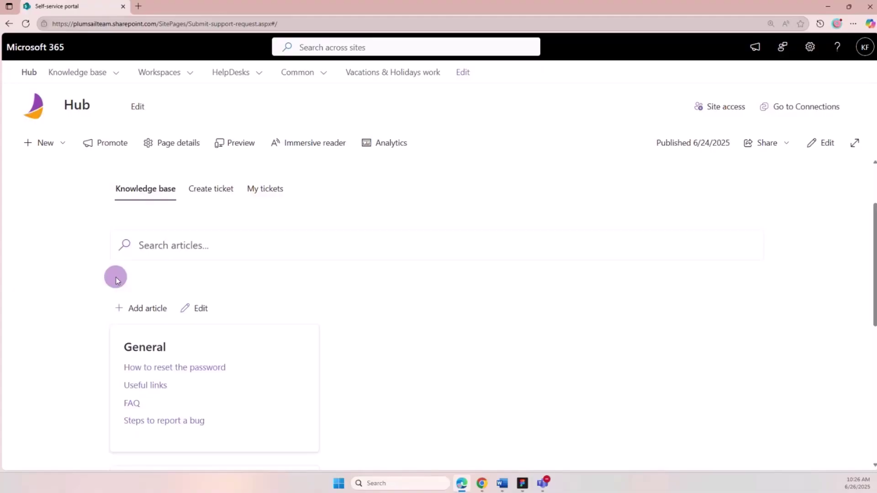
scroll(182, 280, "down", 1)
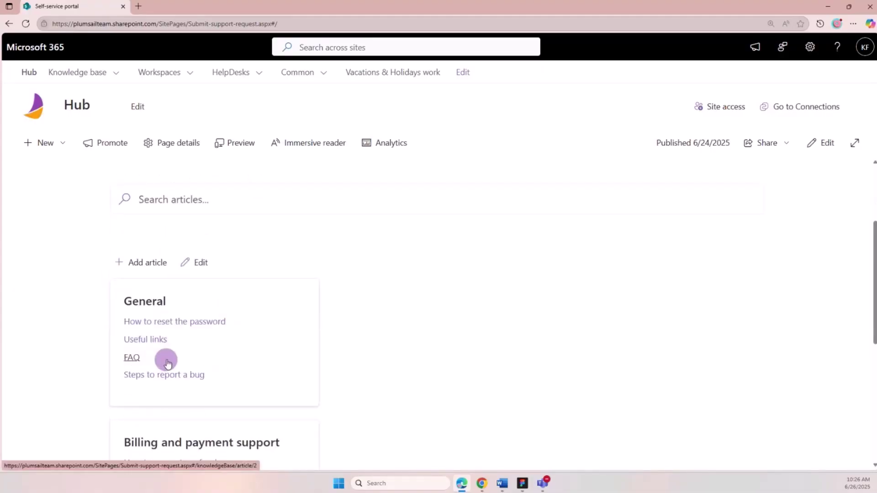
scroll(240, 343, "up", 2)
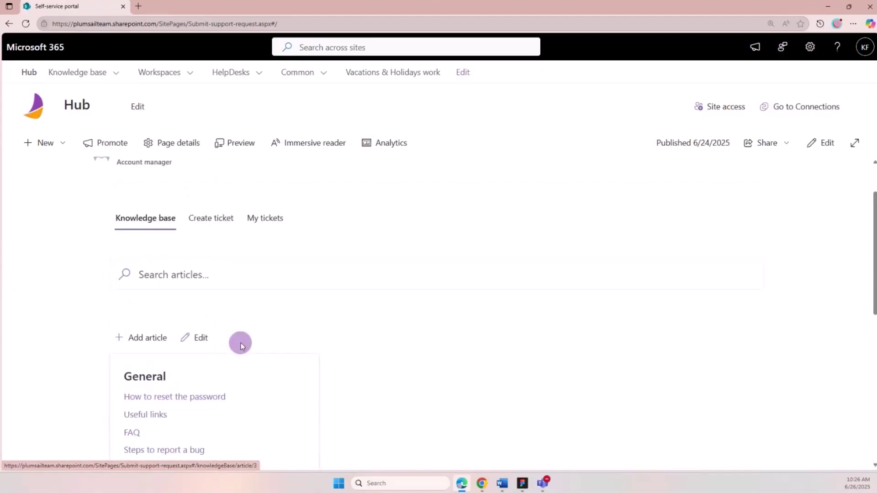
scroll(241, 346, "down", 1)
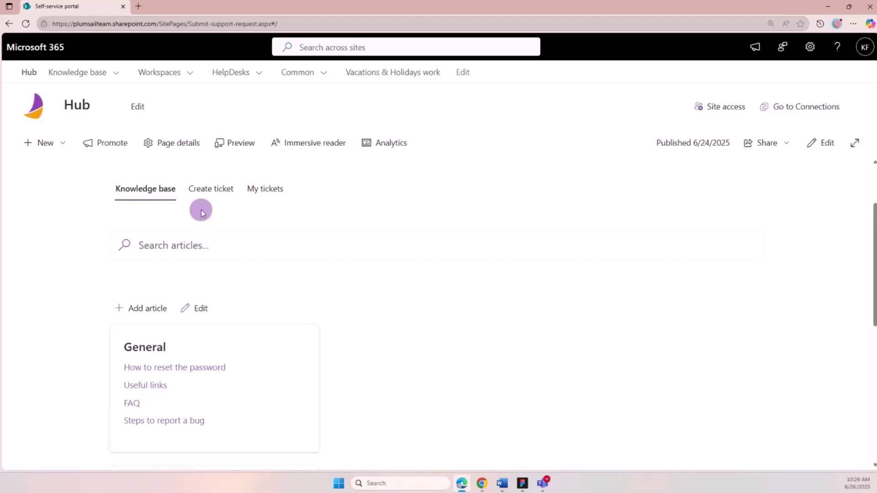
Create and send a ticket with Subject 'need help' and Message 'Can't login'
left_click(198, 190)
left_click(217, 258)
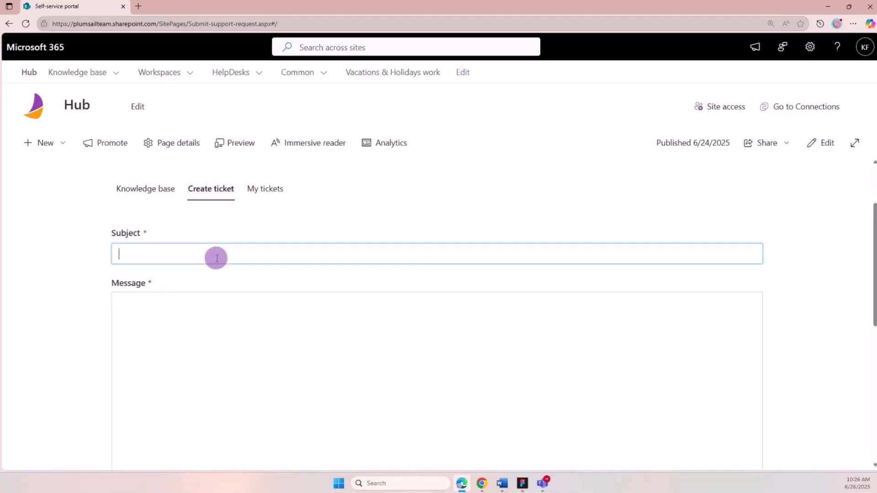
type("need help")
left_click(193, 358)
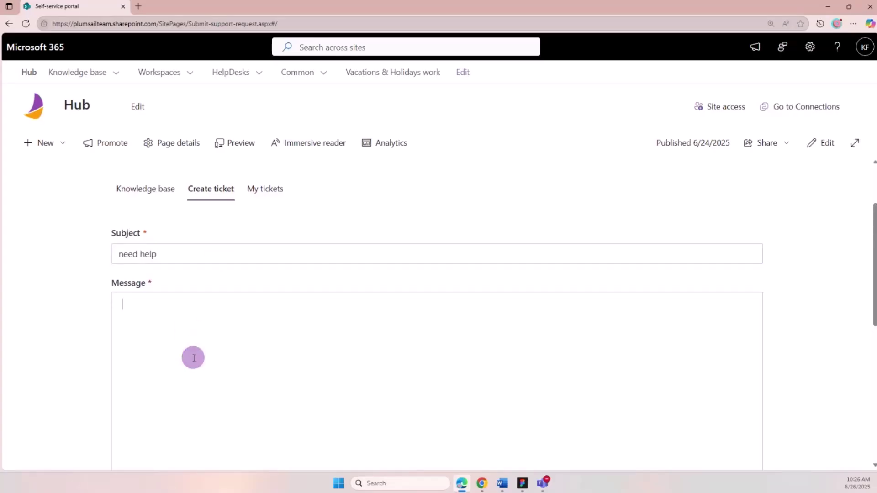
type("Can't login")
scroll(194, 358, "down", 5)
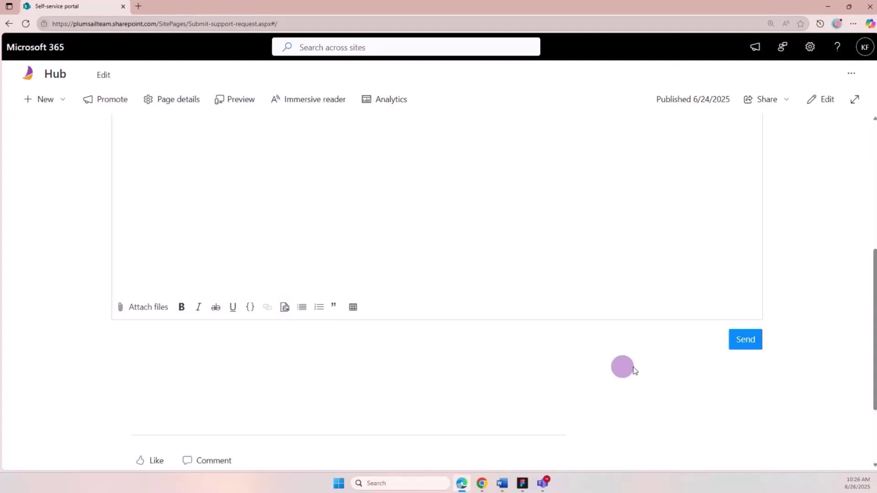
left_click(739, 344)
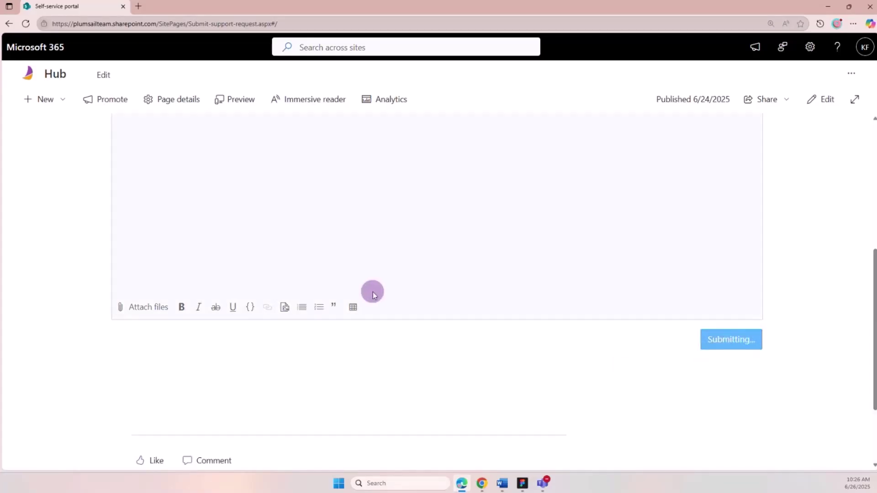
scroll(373, 292, "up", 2)
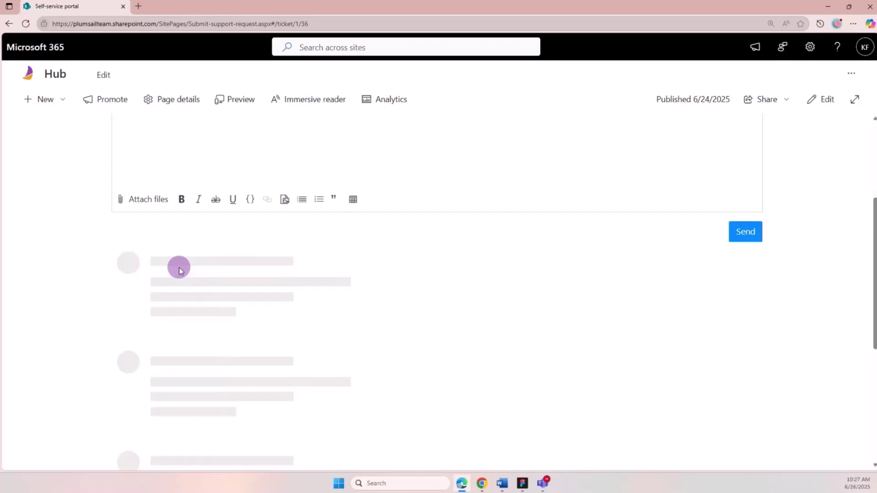
Leave submitted ticket #36 and switch to the HD Demo All tickets list in Chrome
scroll(228, 263, "up", 3)
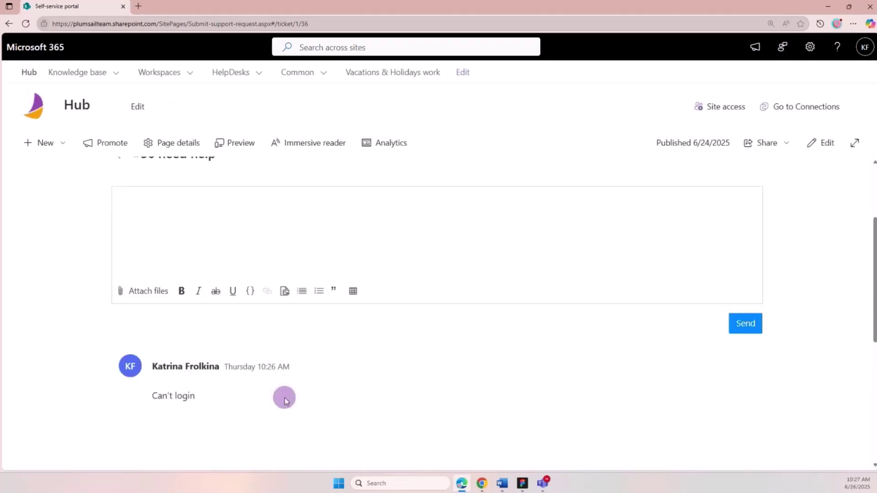
scroll(284, 401, "up", 1)
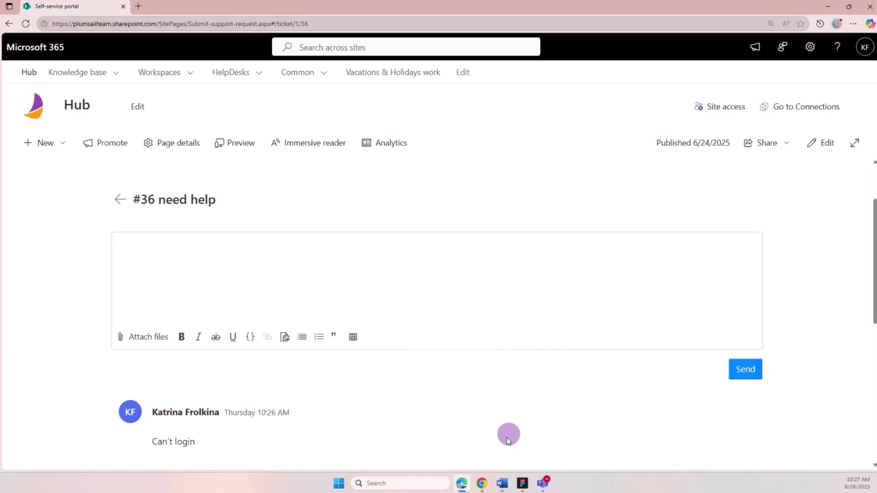
left_click(482, 485)
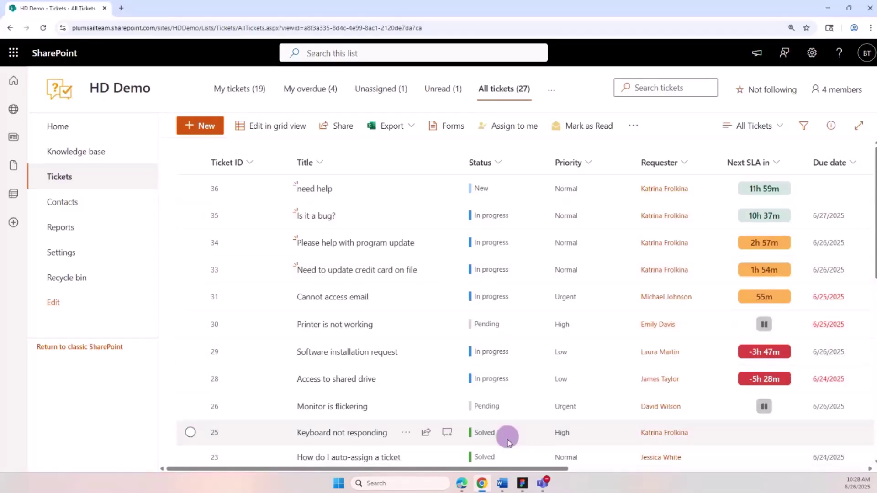
Show ticket #36 'need help' atop All tickets with status New and its SLA timer
left_click(493, 431)
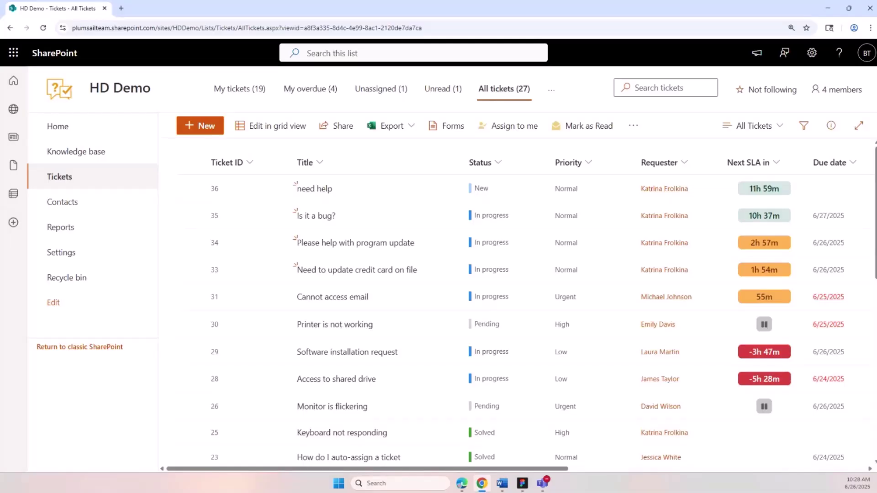
left_click(519, 256)
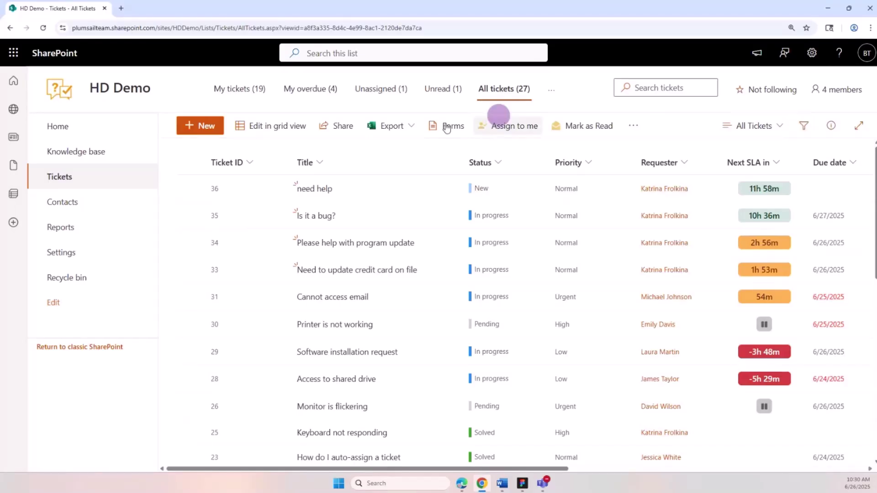
left_click(552, 94)
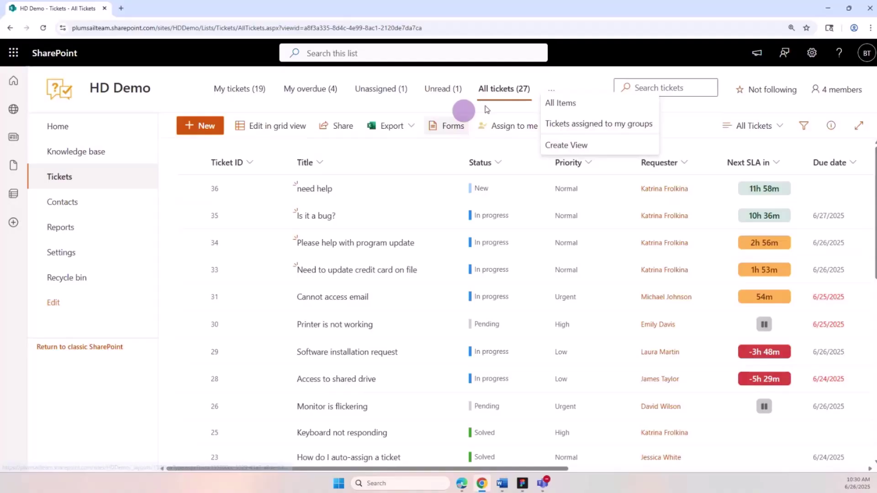
left_click(582, 84)
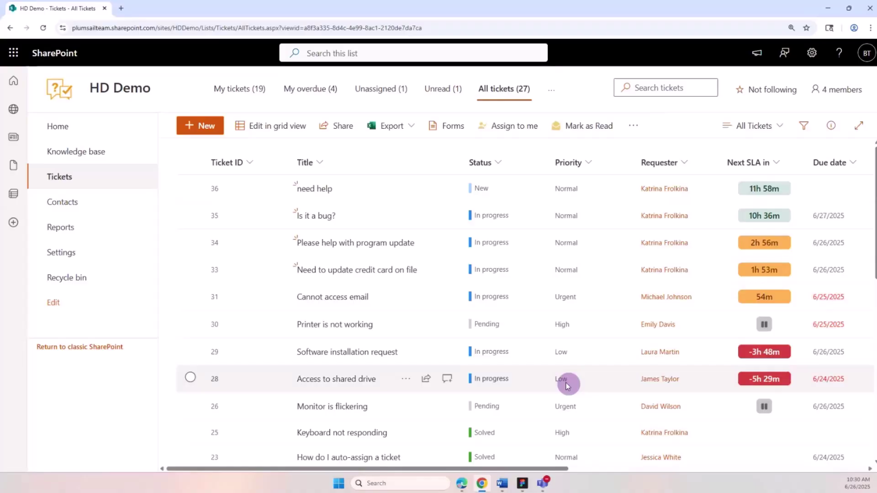
Open ticket #26 'Monitor is flickering' and review its Pending status, Urgent priority, 6/26/2025 due date
left_click(321, 413)
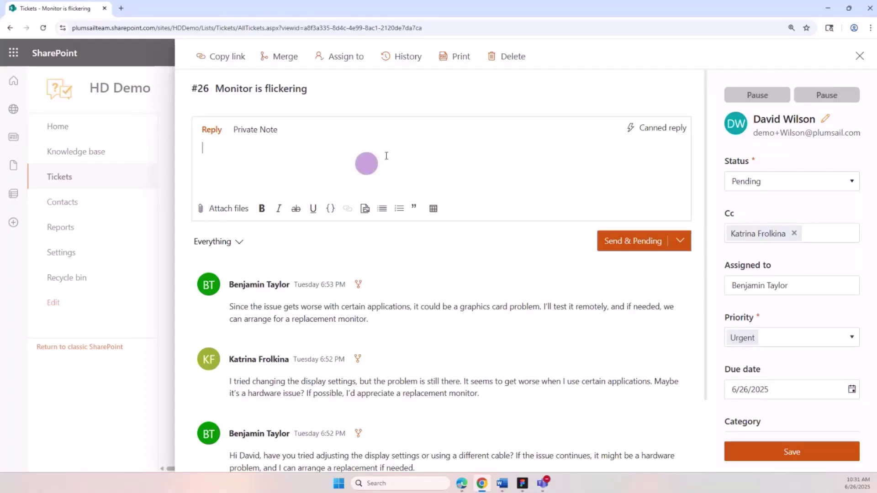
scroll(781, 123, "down", 1)
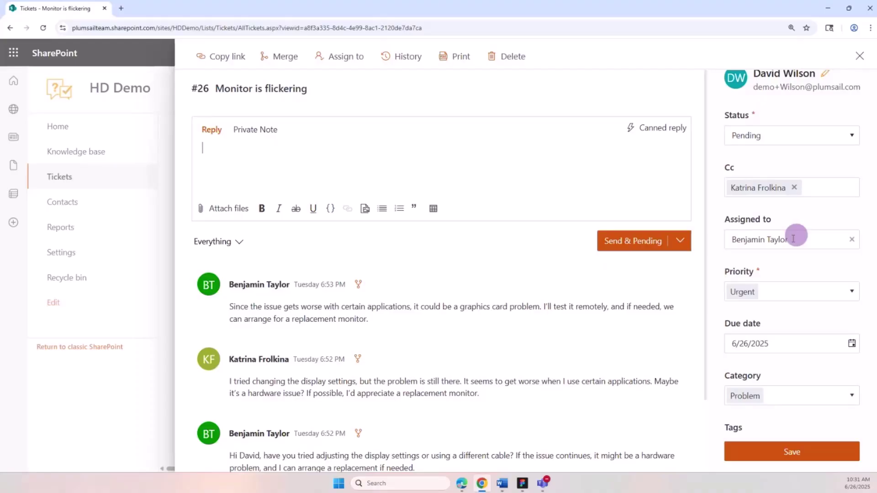
scroll(790, 398, "down", 1)
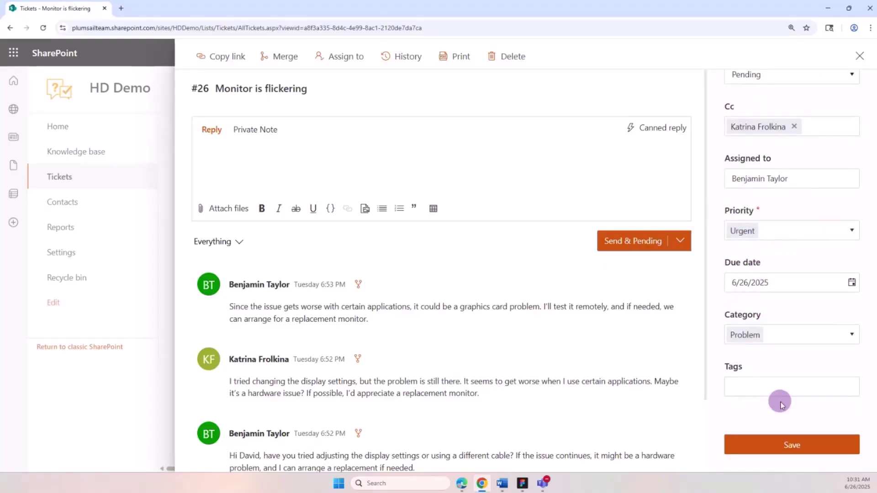
scroll(773, 384, "up", 2)
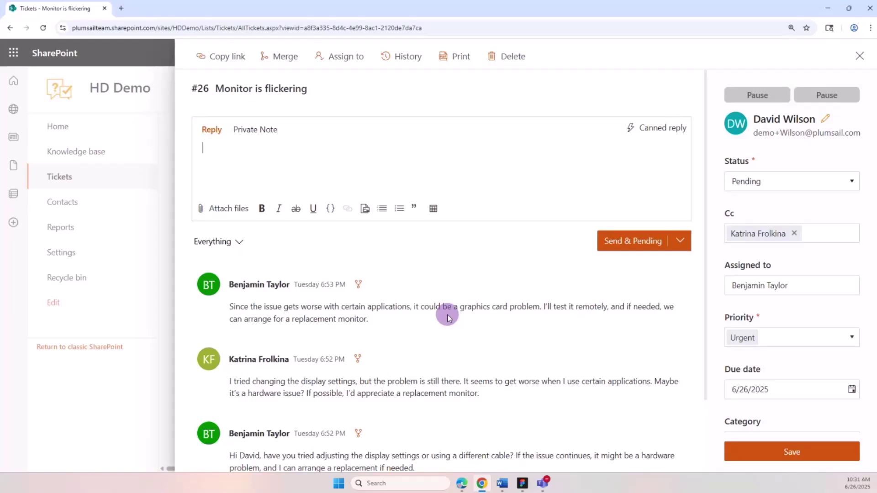
Close ticket #26 and search all HelpDesk sites for 'password'
left_click(859, 56)
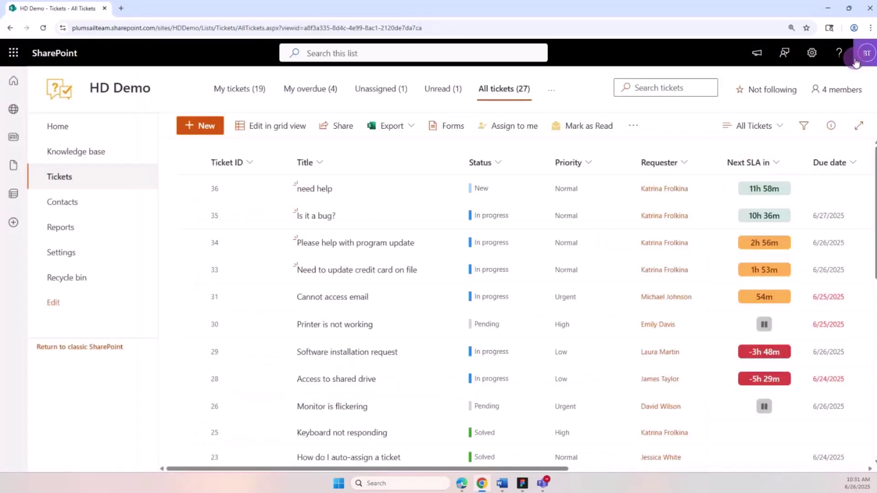
left_click(642, 88)
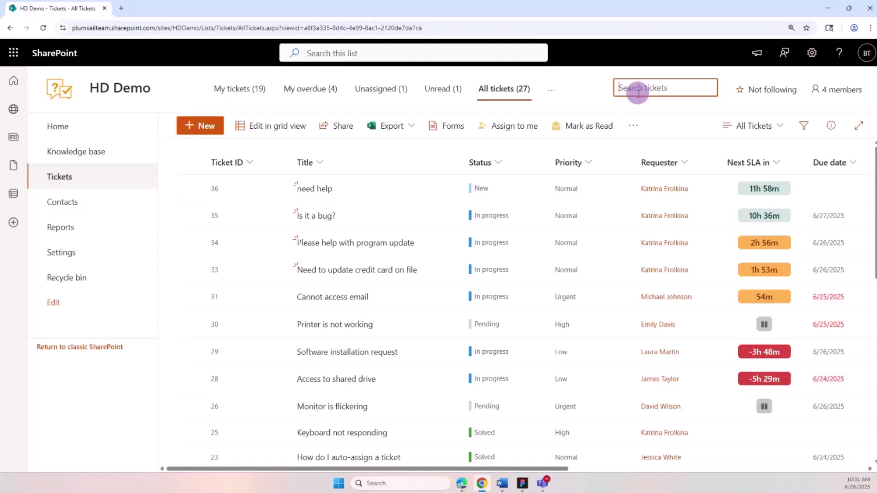
type("password")
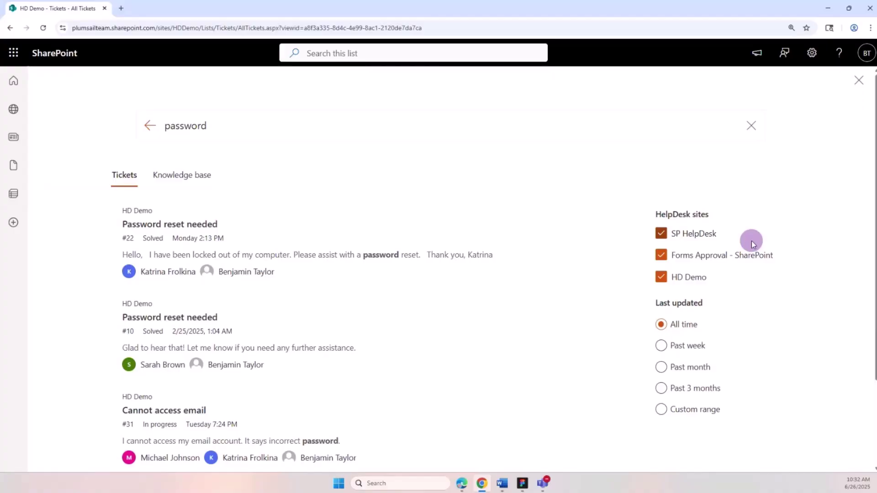
Exclude Forms Approval - SharePoint and SP HelpDesk results and limit to the past week
left_click(661, 257)
left_click(660, 235)
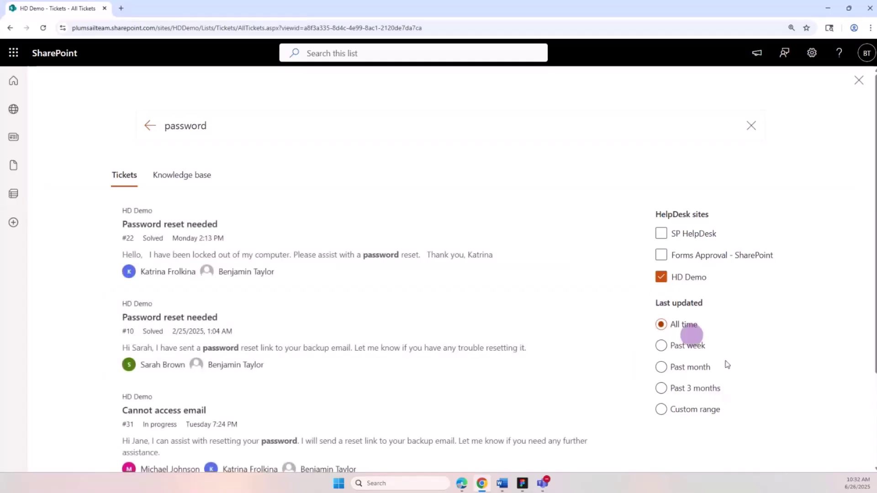
left_click(667, 348)
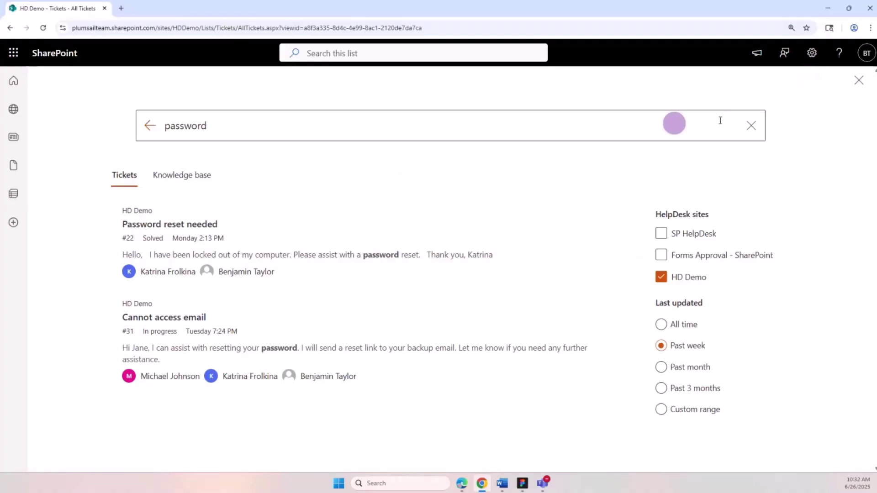
Close the search results and show the HD Demo Knowledge base's ten General articles
left_click(856, 81)
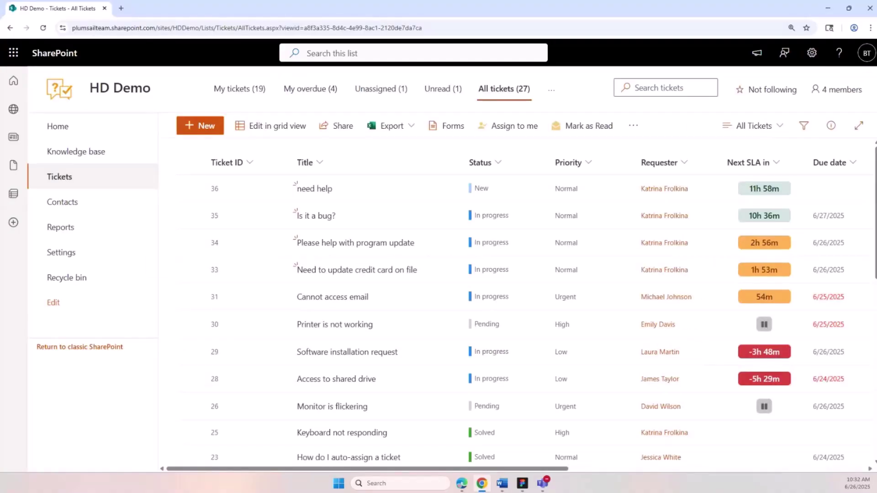
left_click(120, 152)
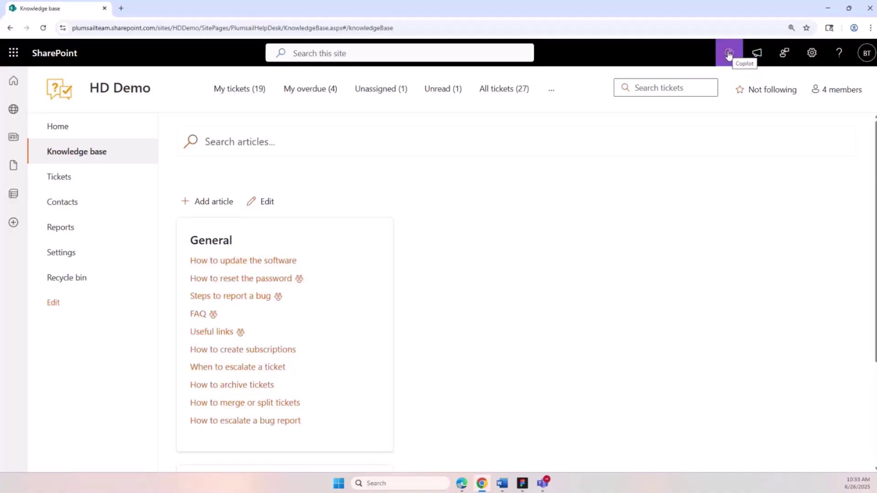
In Copilot, select the HelpDesk assistant agent and open its Edit agent settings
left_click(728, 54)
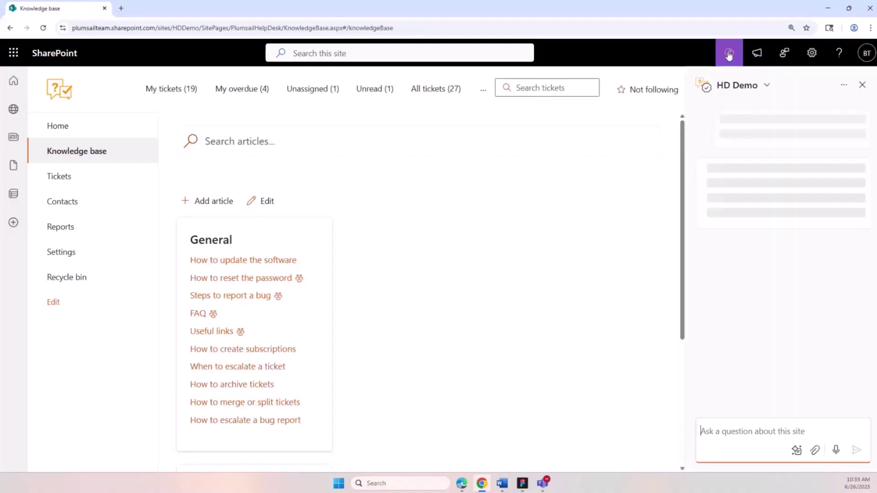
left_click(761, 85)
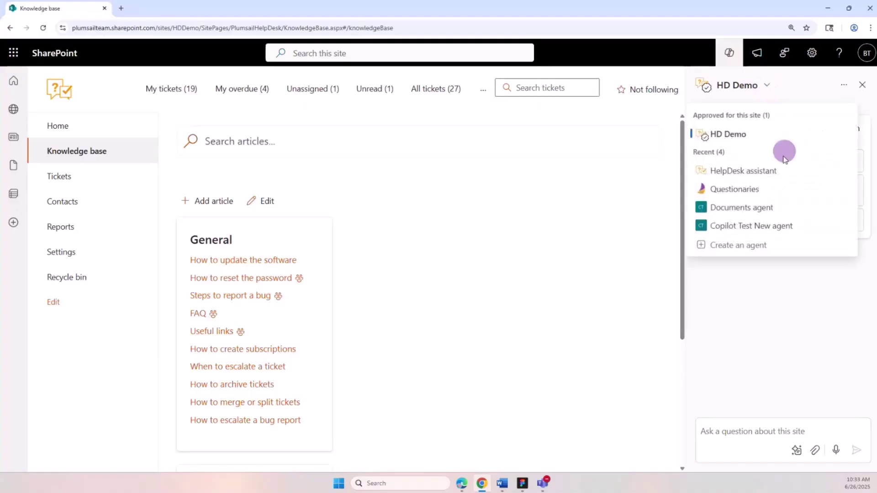
left_click(780, 171)
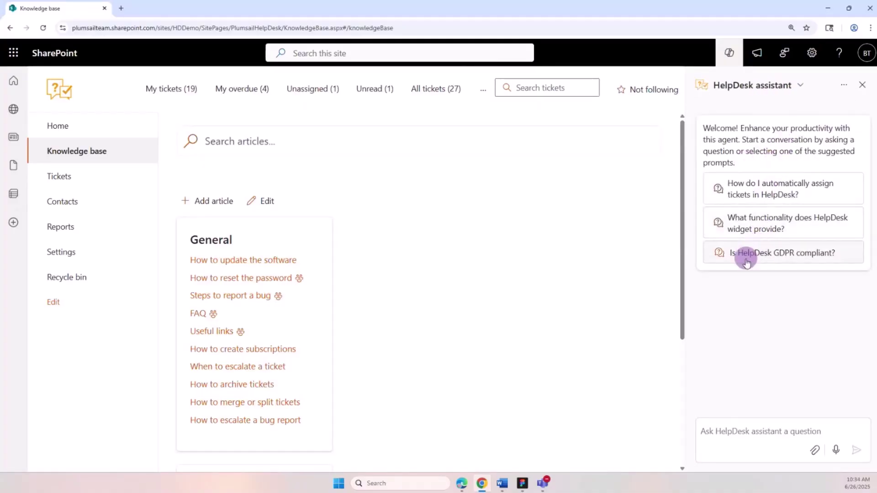
left_click(845, 90)
left_click(728, 148)
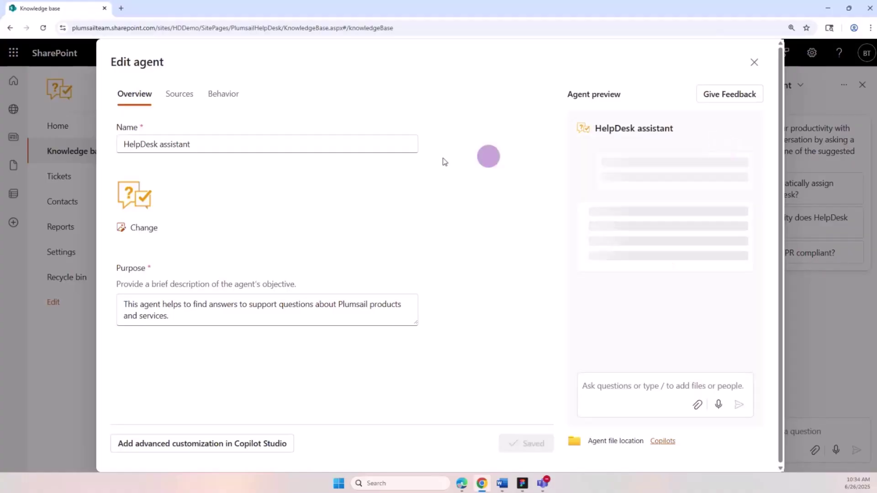
Check the agent's Sources, then read its Behavior welcome message, starter prompts and instructions
left_click(179, 94)
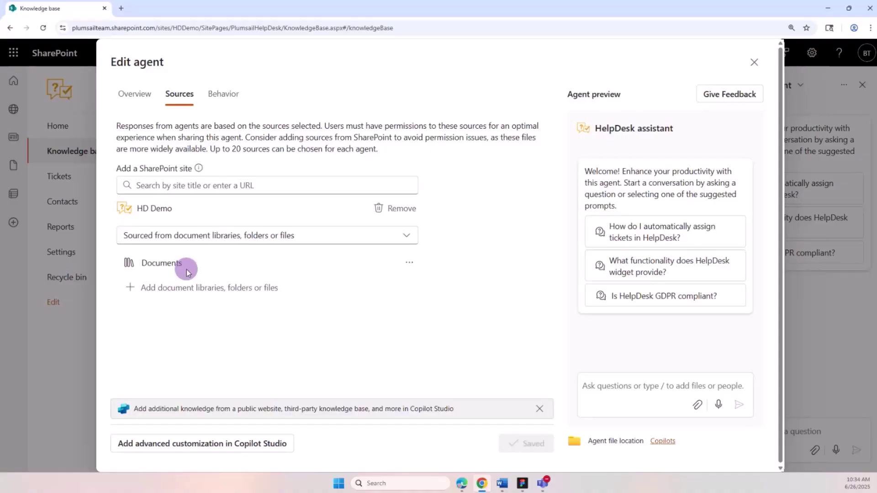
left_click(221, 94)
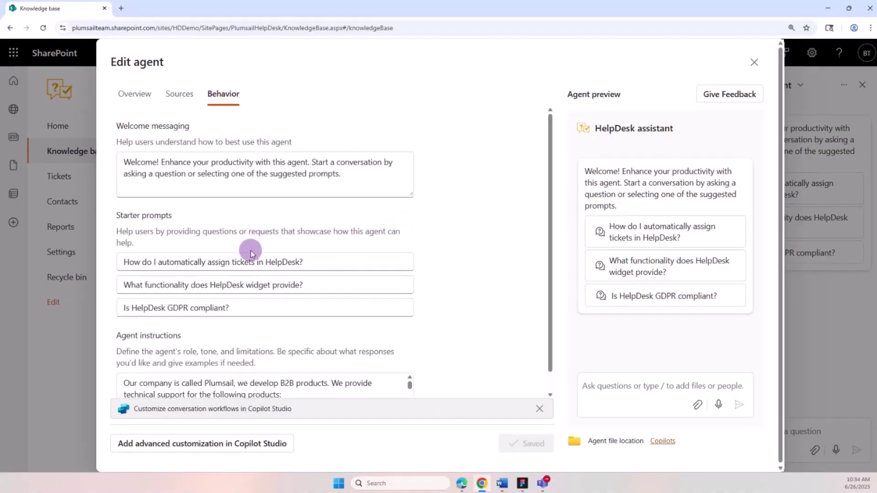
scroll(251, 252, "down", 1)
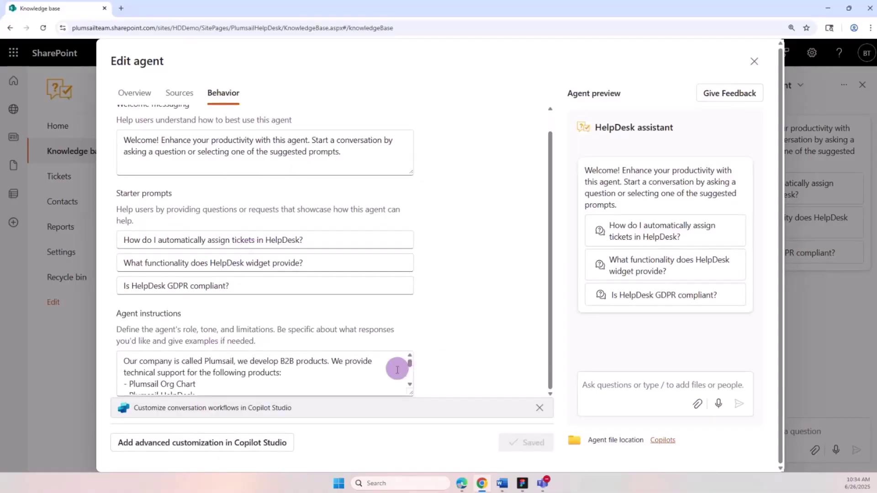
scroll(393, 371, "down", 2)
scroll(393, 372, "down", 4)
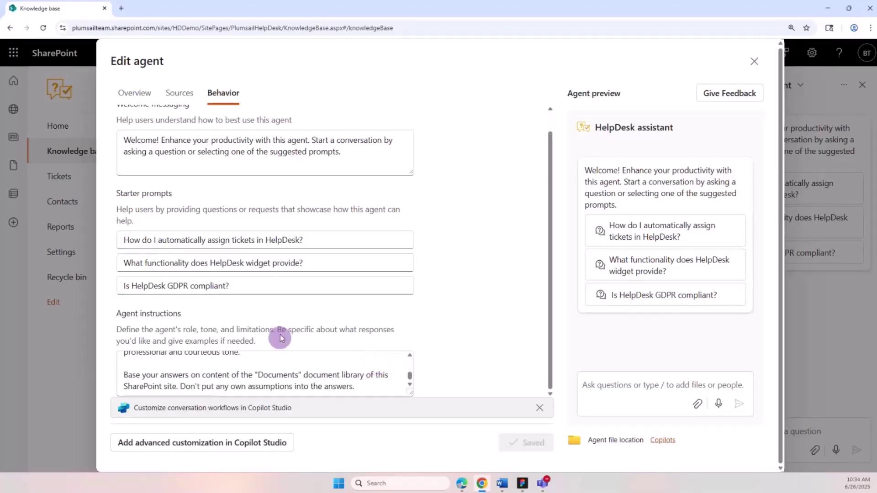
Close the agent editor and ask the assistant 'Can I use helpdesk widget on a public site?'
left_click(754, 60)
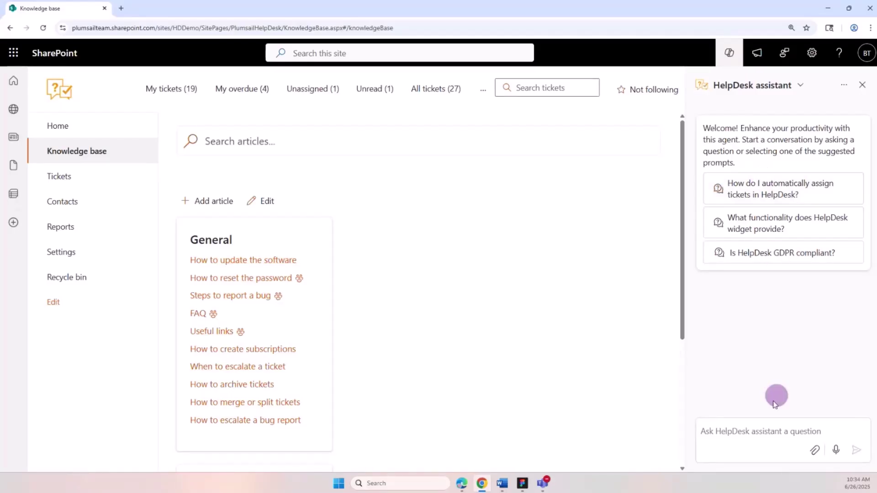
left_click(765, 436)
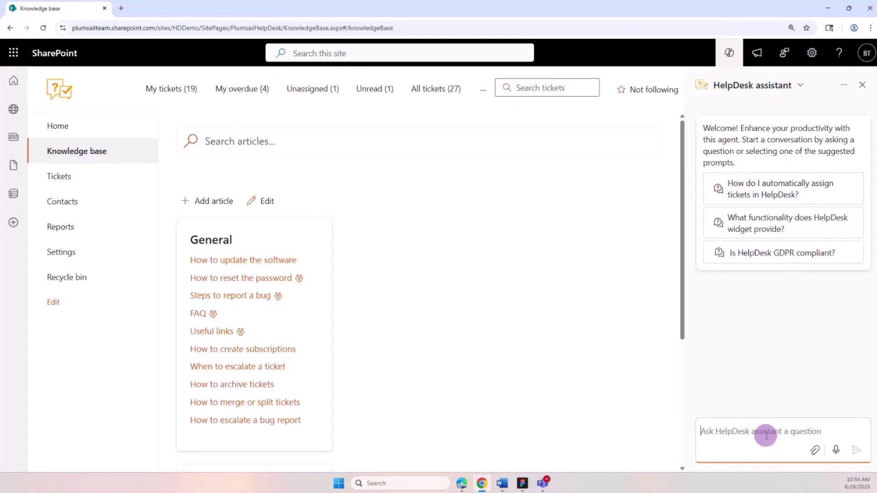
type("C")
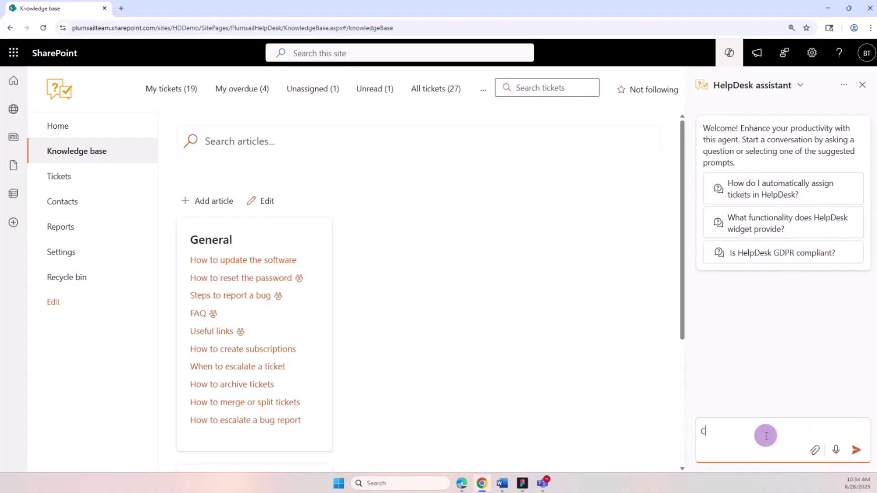
type("an I use helpdesk widget")
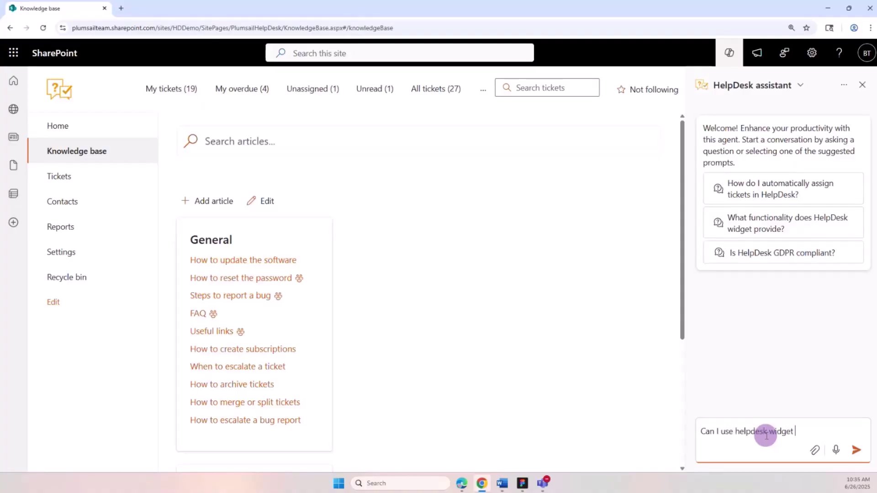
type(" on a p")
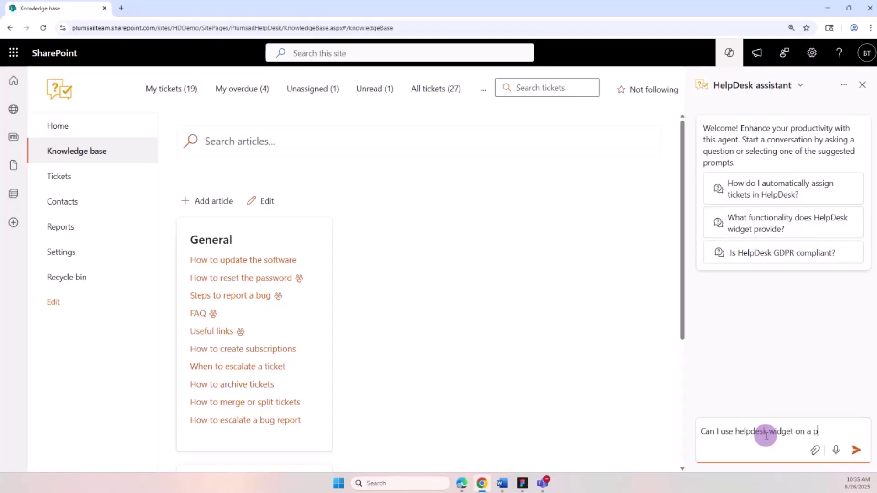
type("ublic site")
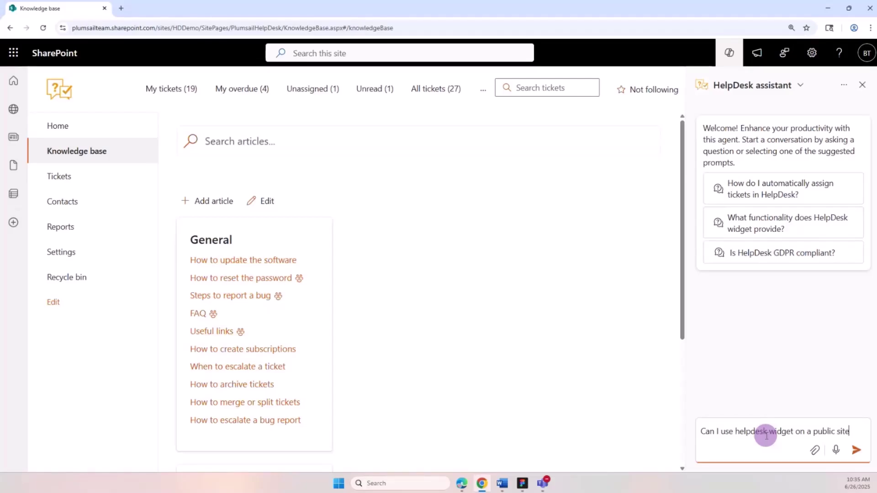
type("?")
key("Return")
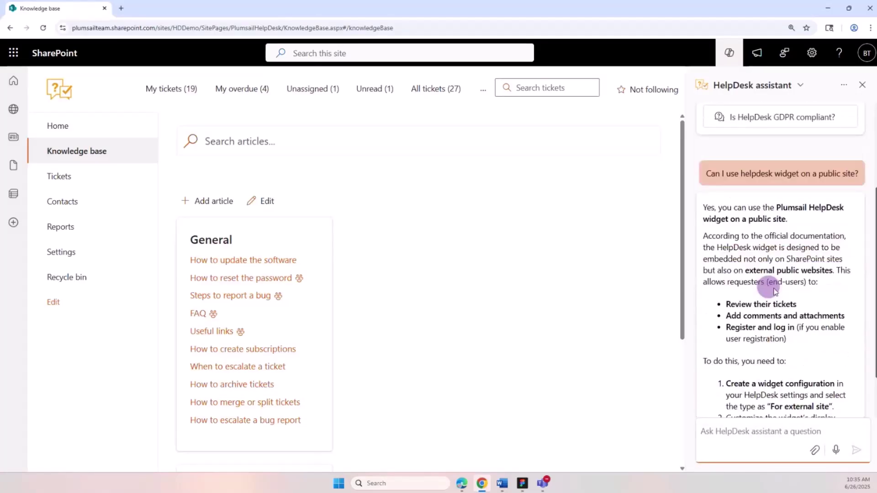
scroll(756, 252, "down", 1)
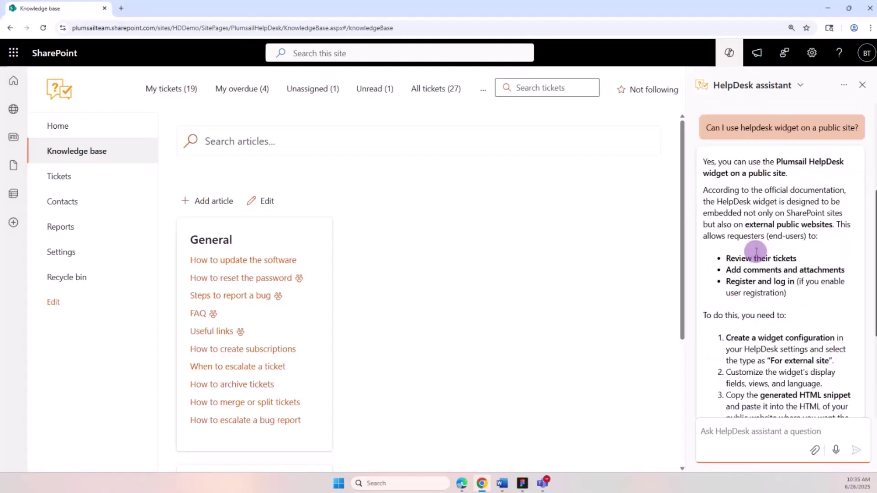
scroll(756, 252, "down", 5)
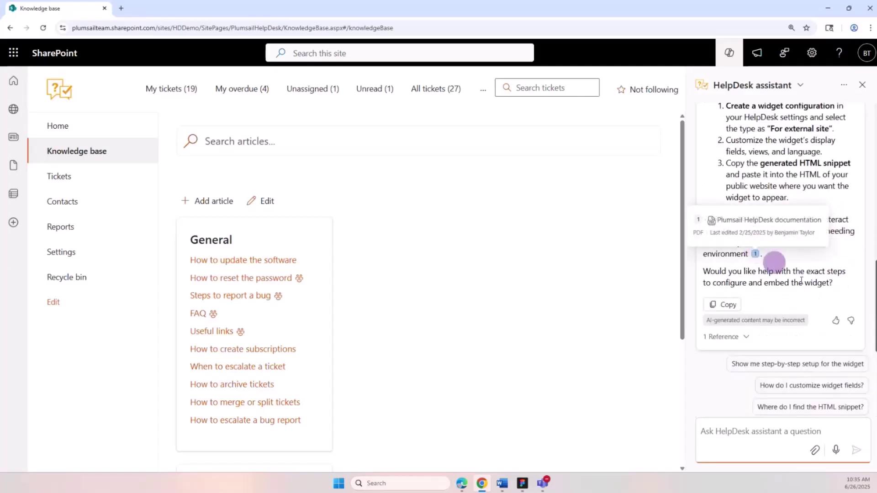
left_click(784, 387)
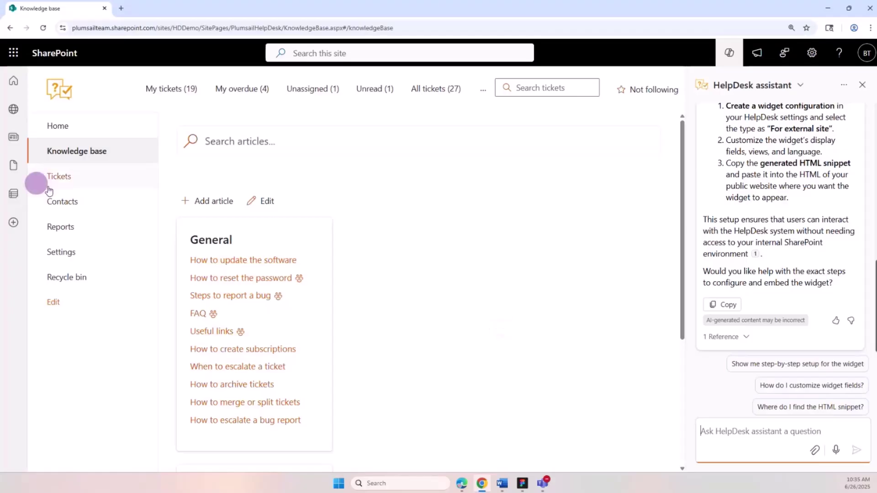
Go to the Tickets list from the HD Demo site's left navigation
left_click(66, 188)
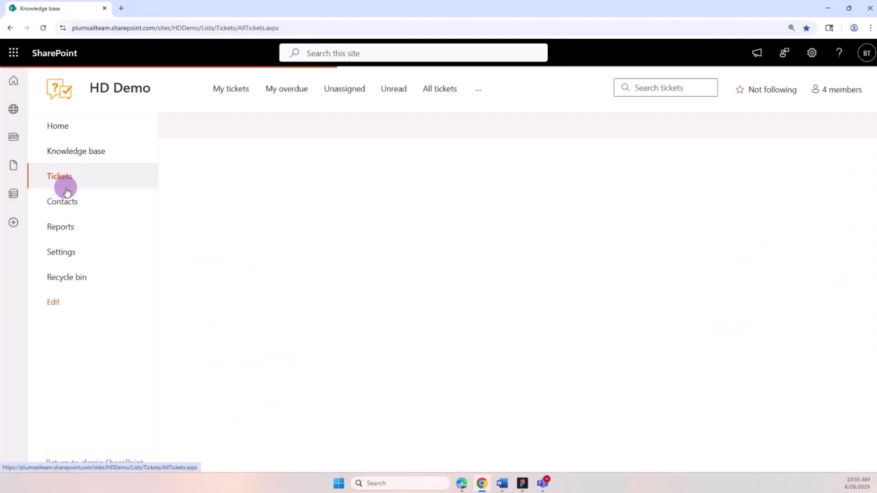